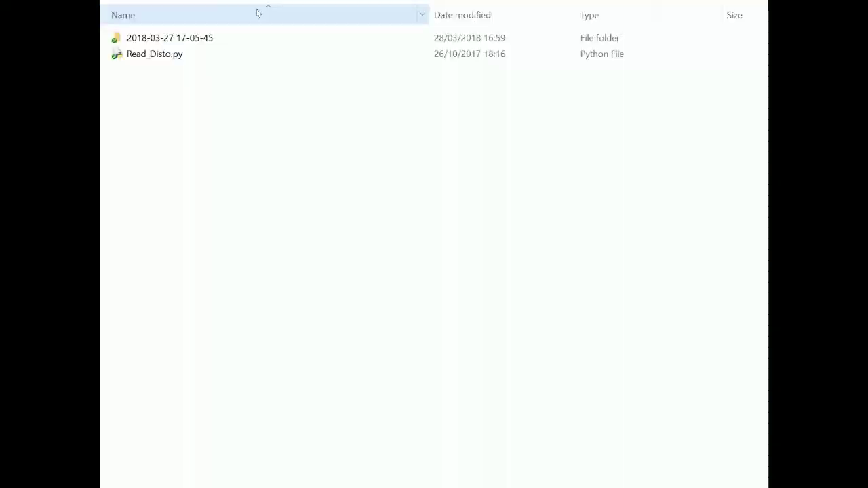
- Copy the 3D survey DXF from the dated folder into the site folder as disto.dxf
double_click(211, 38)
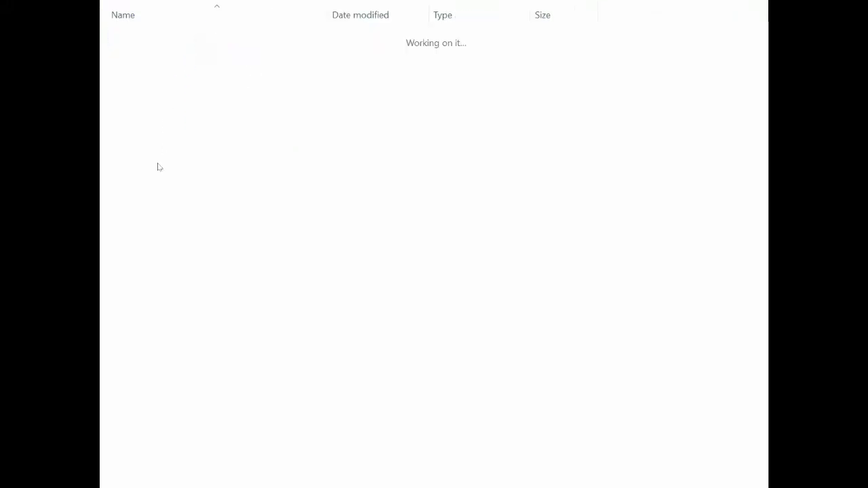
click(327, 78)
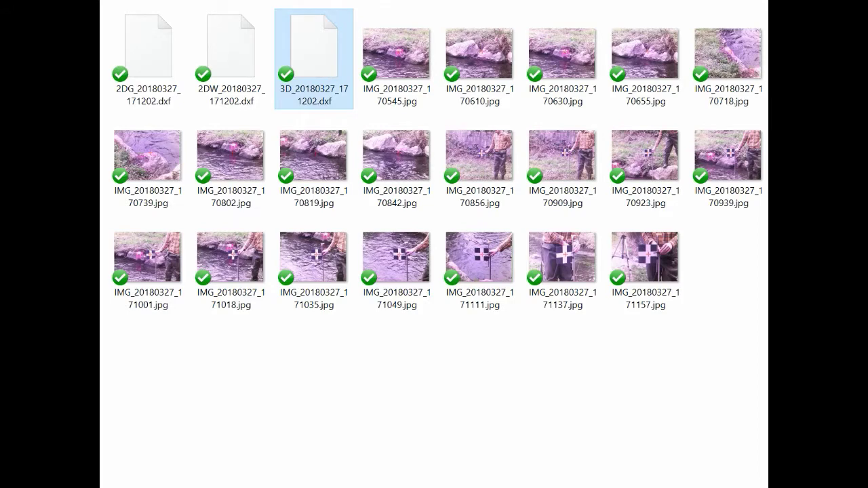
key(BackSpace)
right_click(193, 140)
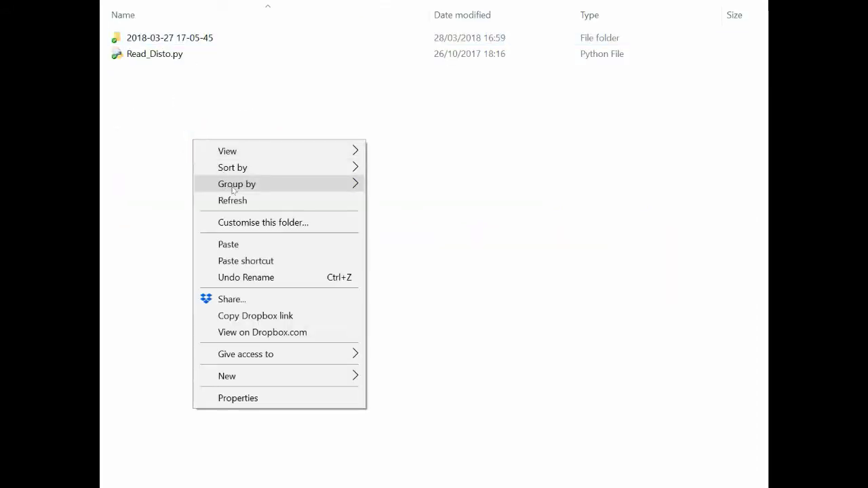
click(233, 246)
right_click(161, 59)
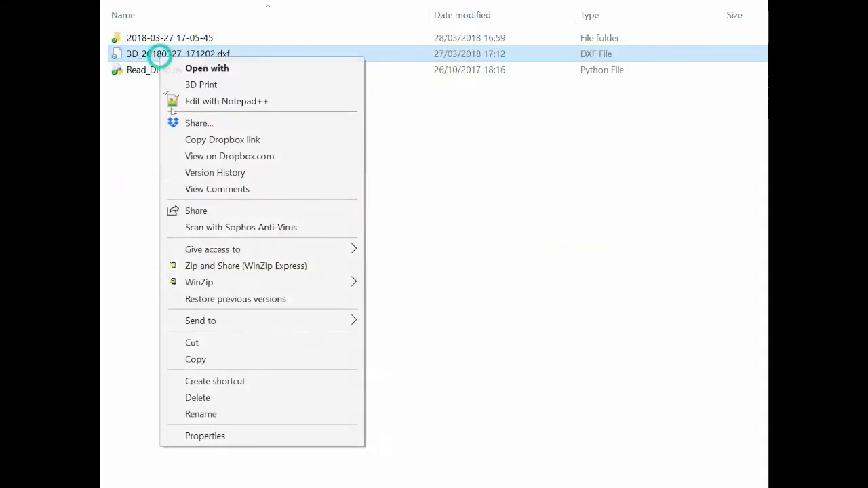
click(204, 413)
text(disto.dxf)
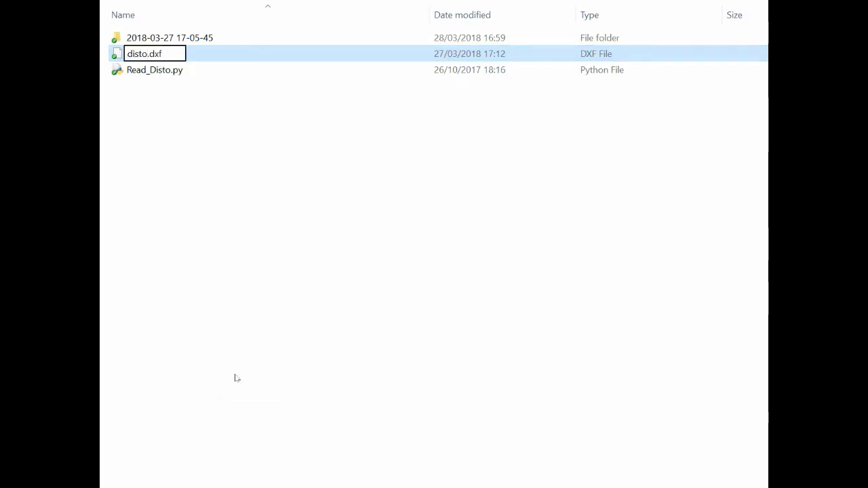
click(240, 350)
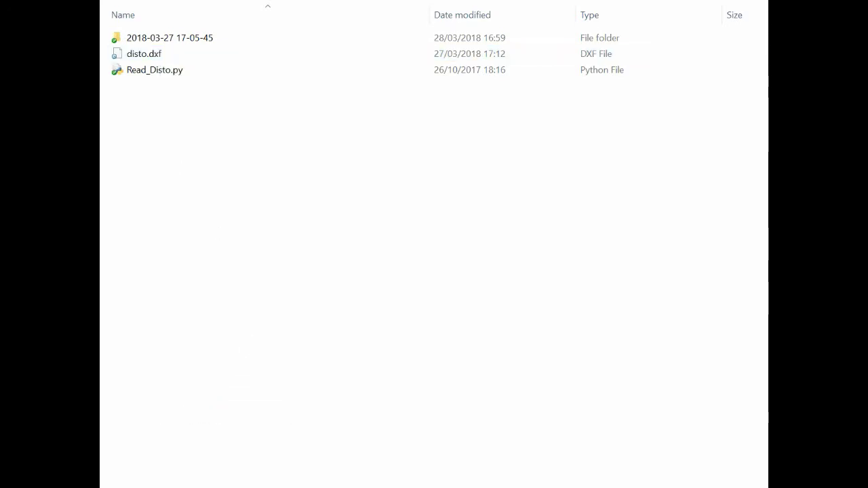
- Run Read_Disto.py, inspect the 3D point plot, and open disto.txt in Notepad++
click(126, 71)
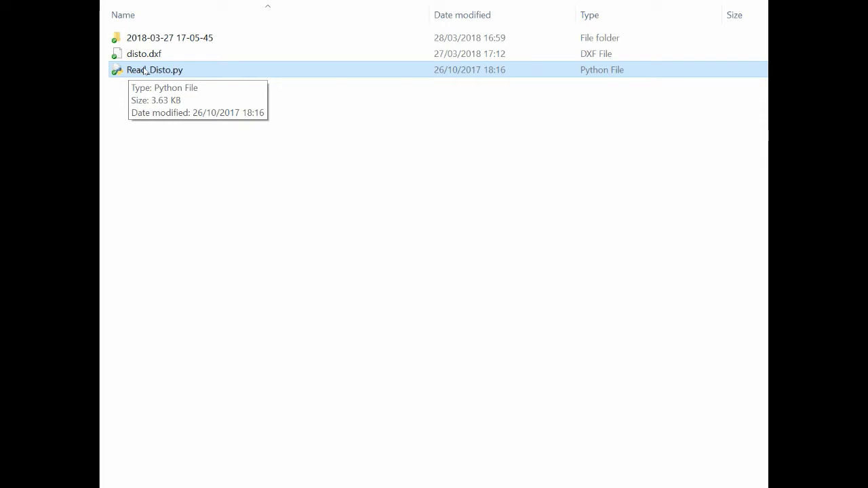
double_click(145, 70)
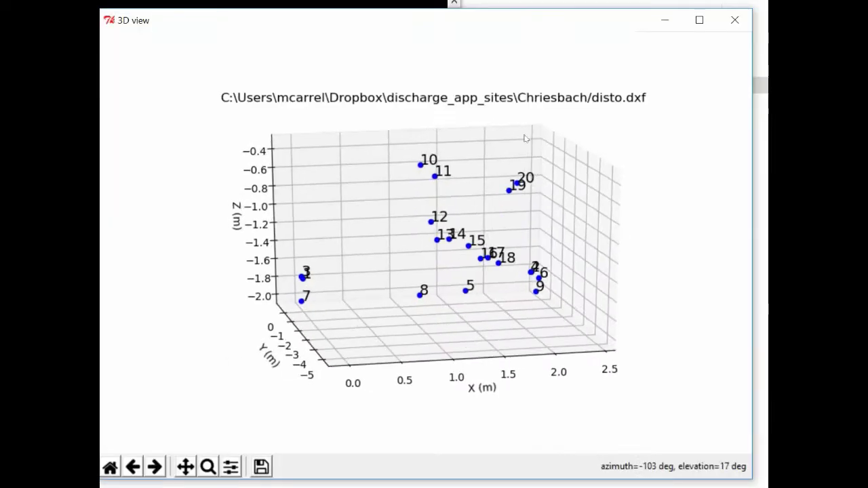
drag(524, 139, 721, 131)
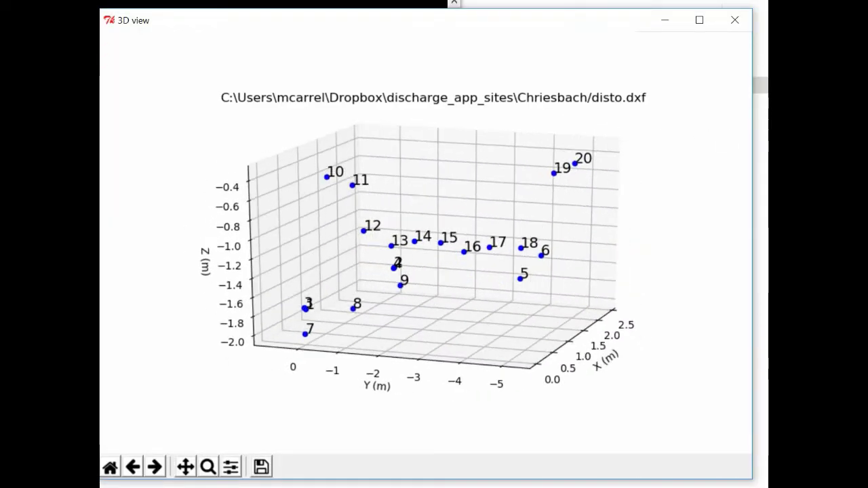
right_click(248, 69)
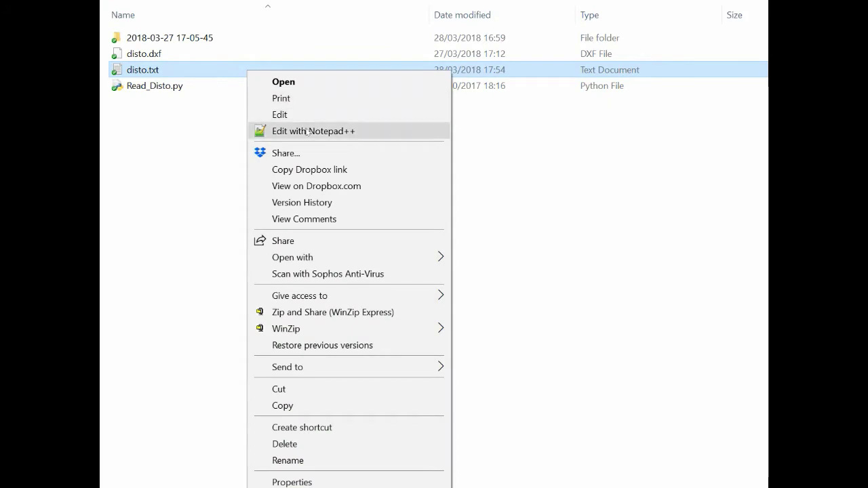
click(305, 130)
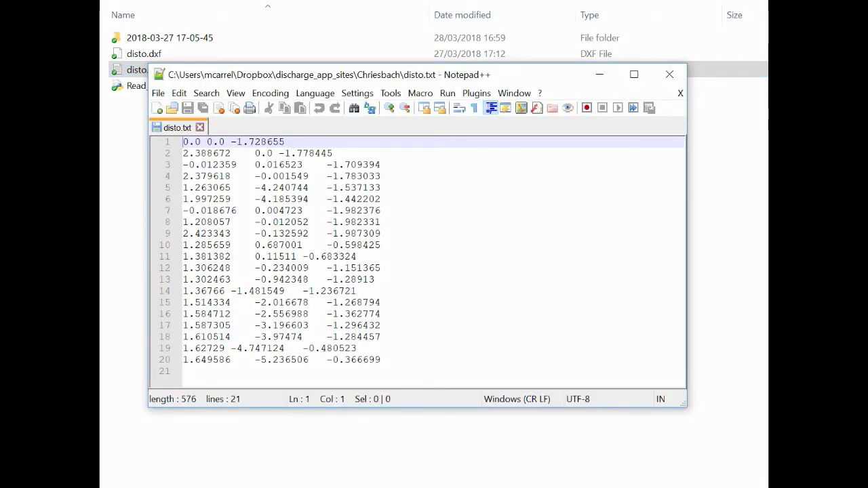
- Save survey lines 3–6 into a new file named markers.txt
drag(397, 199, 149, 175)
key(ctrl+n)
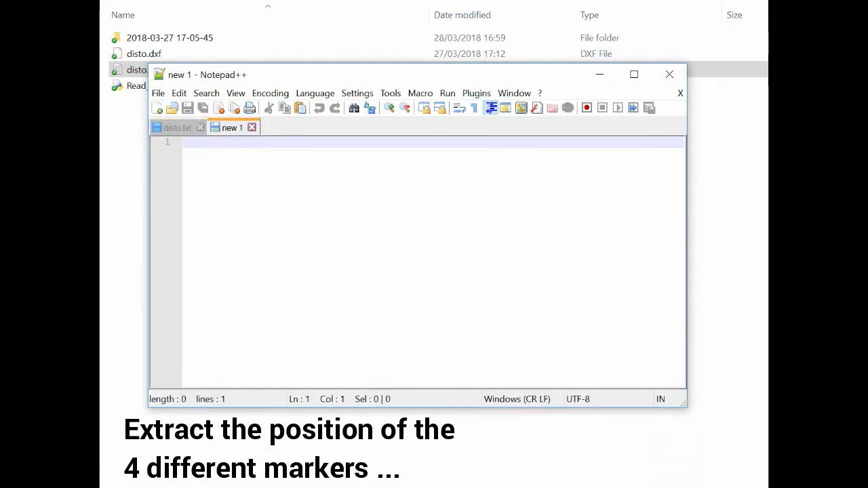
text(-0.012353	0.016523	-1.709394 2.379610	-0.001549	-1.703033 1.263065	-4.280744	-1.537133 1.997289	-4.155394	-1.442232)
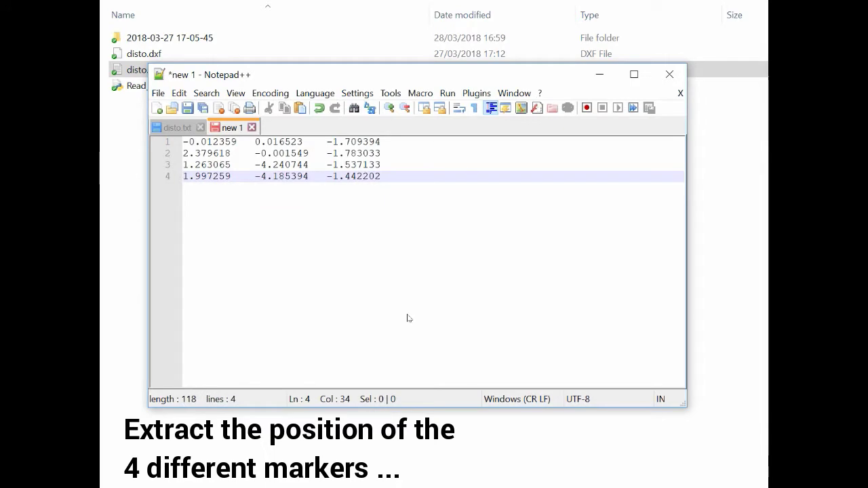
key(ctrl+s)
text(markers.txt)
key(Return)
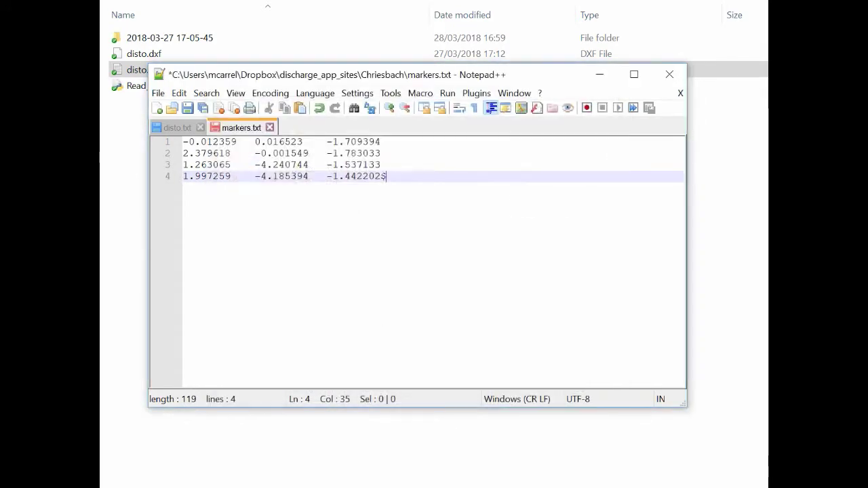
key(ctrl+w)
- Save survey lines 7–9 into a new file named shoreline.txt
drag(391, 230, 115, 213)
key(ctrl+n)
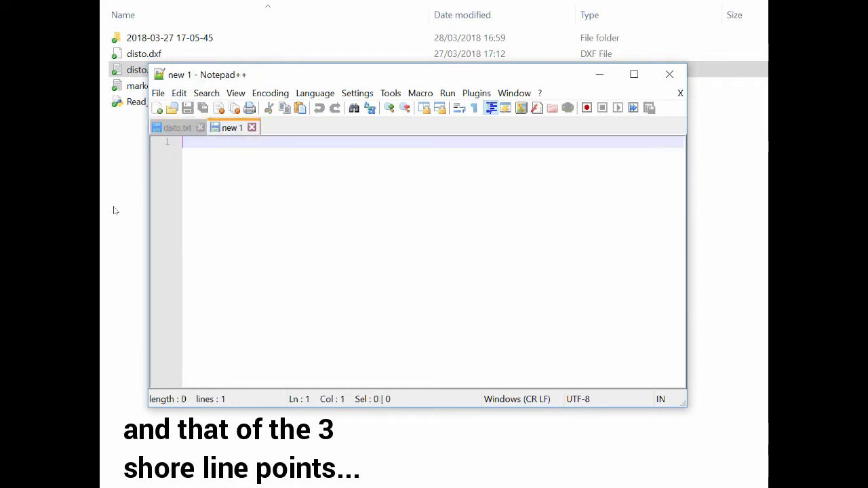
text(-0.016676	0.008723	-1.902374 1.209057	-0.012052	-1.902331 2.423343	-0.132592	-1.903399)
key(ctrl+s)
text(shoreline.txt)
key(Return)
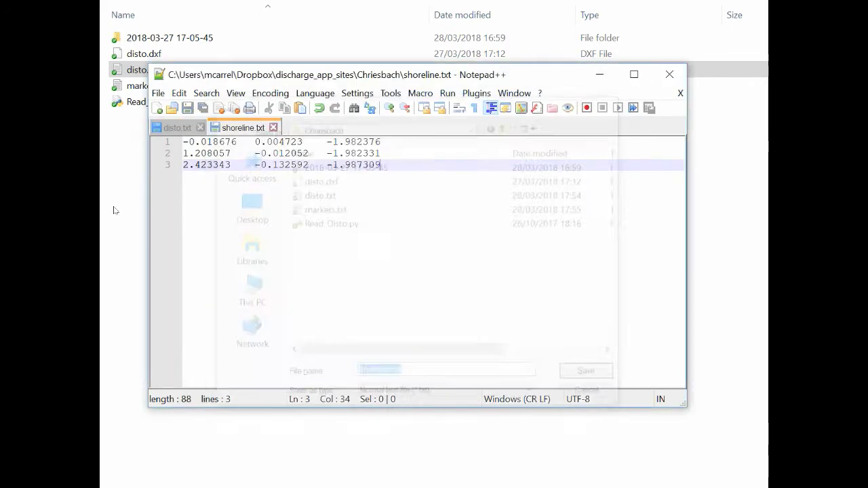
key(ctrl+w)
drag(381, 359, 182, 245)
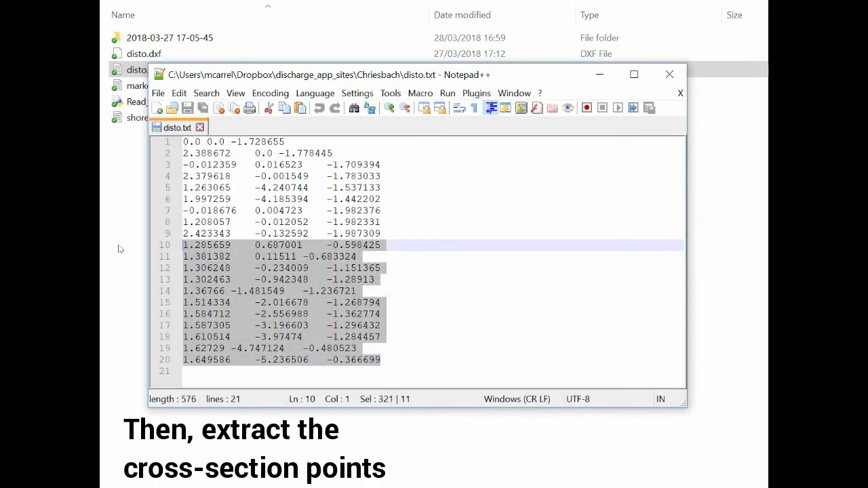
- Paste the eleven cross-section lines into a new file saved as profile.txt
key(ctrl+n)
key(ctrl+v)
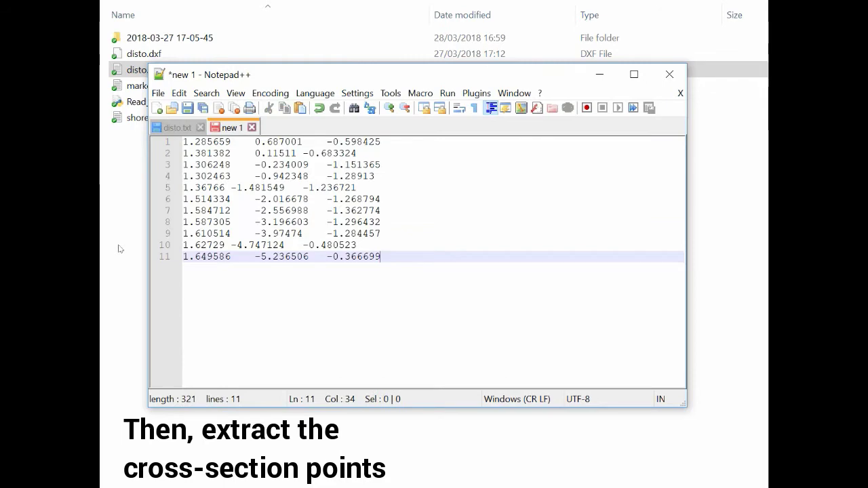
key(ctrl+s)
text(profile.txt)
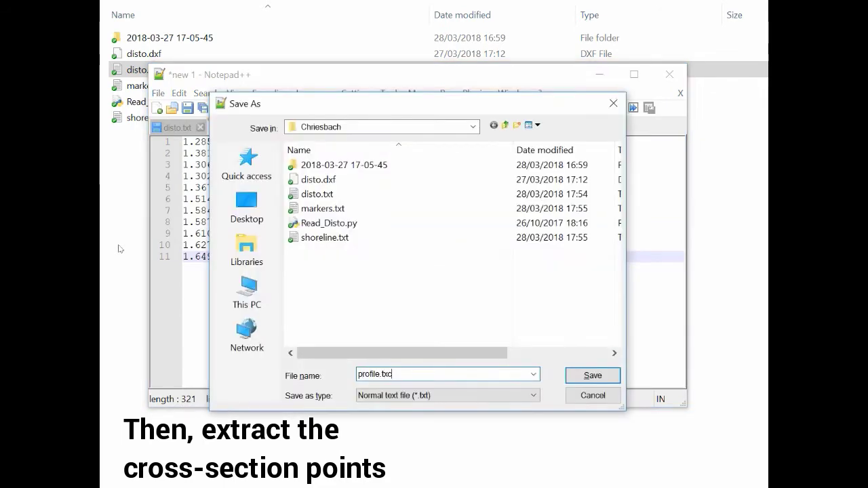
key(Return)
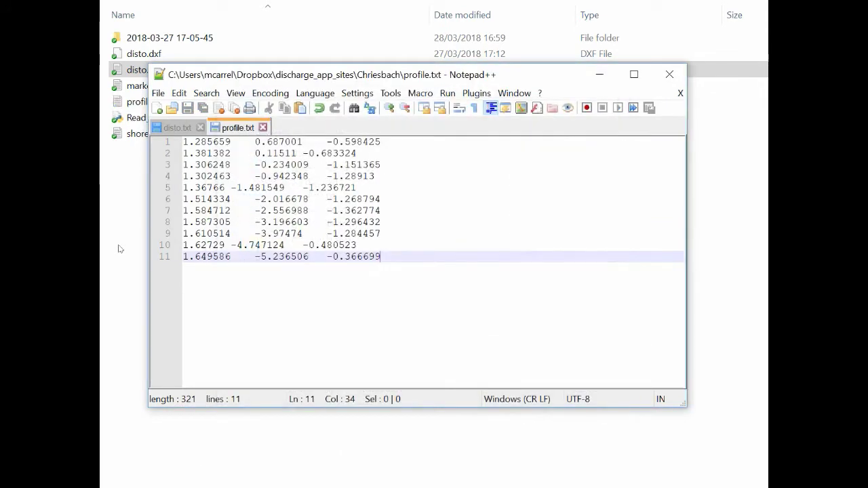
key(ctrl+w)
- Create a new file containing the 0.91 offset, saved as cross-section-offset.txt
key(ctrl+n)
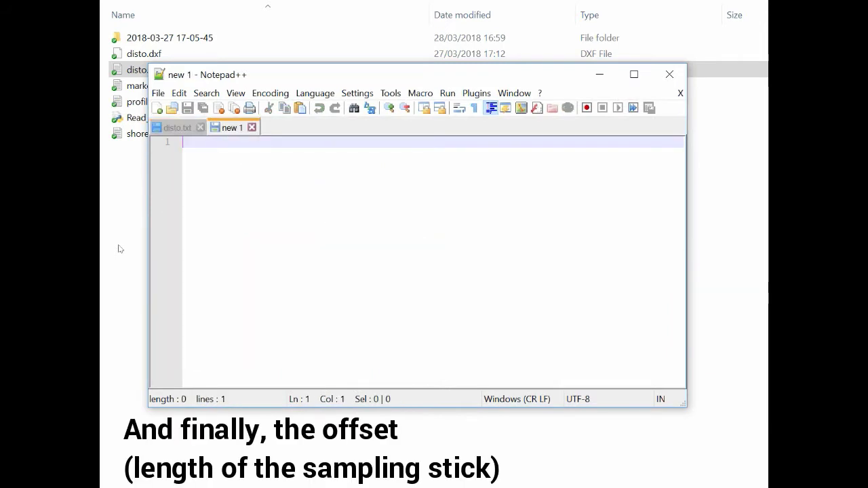
text(0.91)
key(ctrl+s)
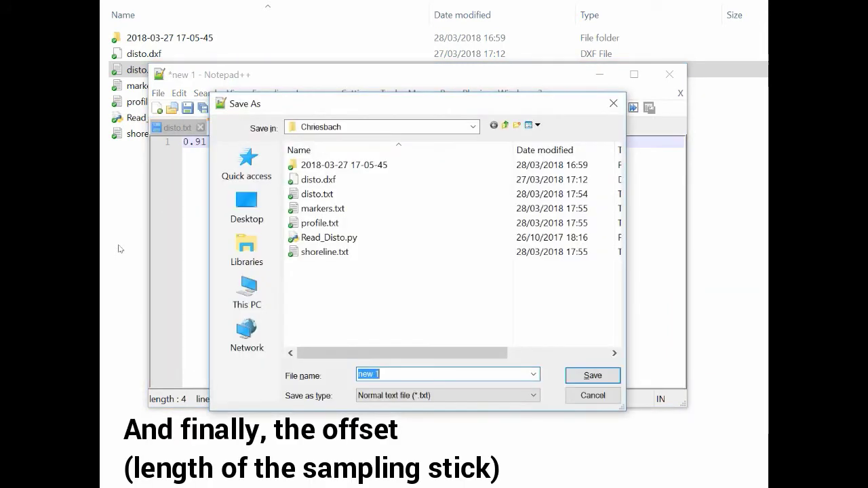
text(o)
text(p)
key(BackSpace)
text(cros)
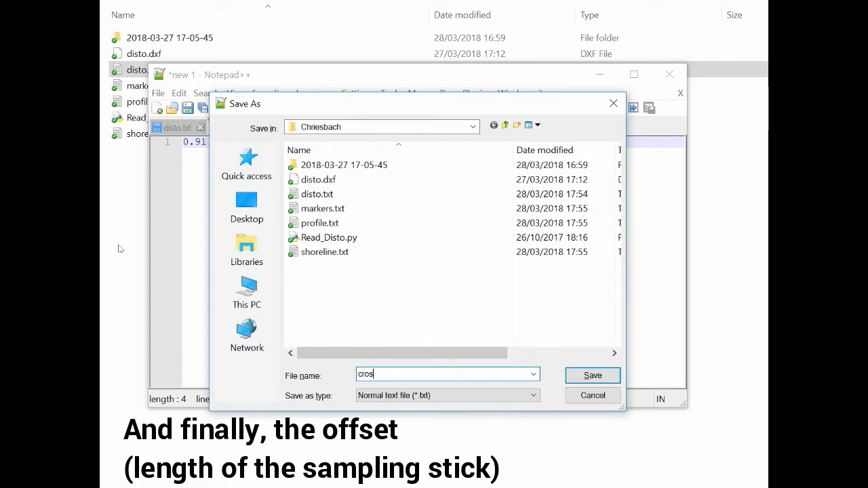
text(s-section-of)
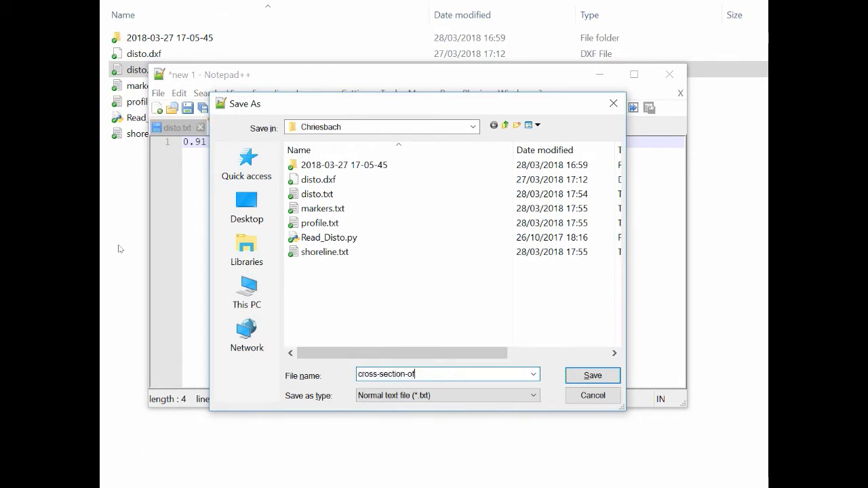
key(Return)
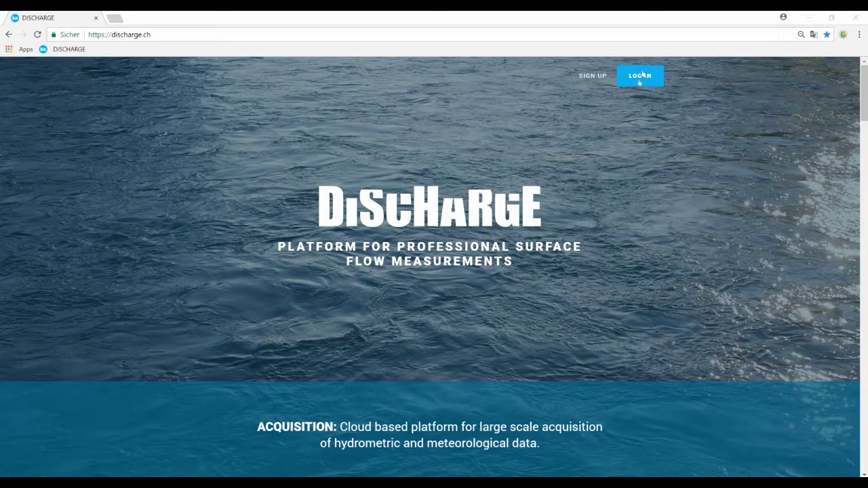
- Log in to discharge.ch and begin a new measurement site entry
click(639, 78)
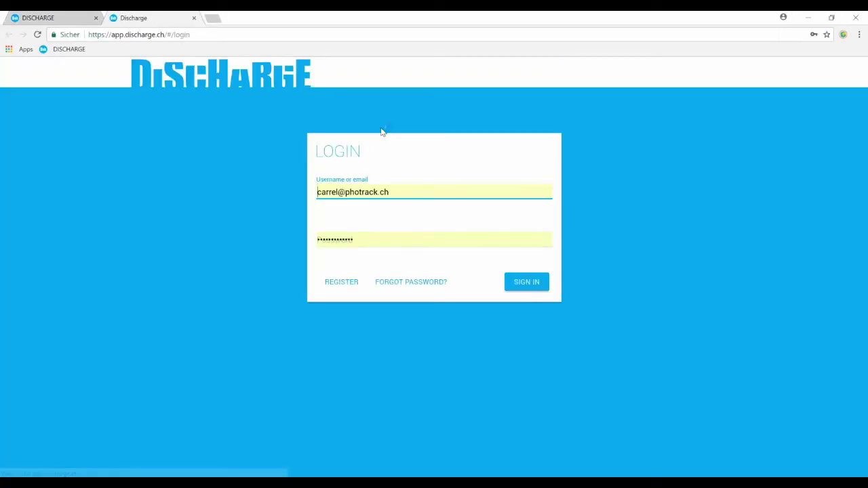
key(Return)
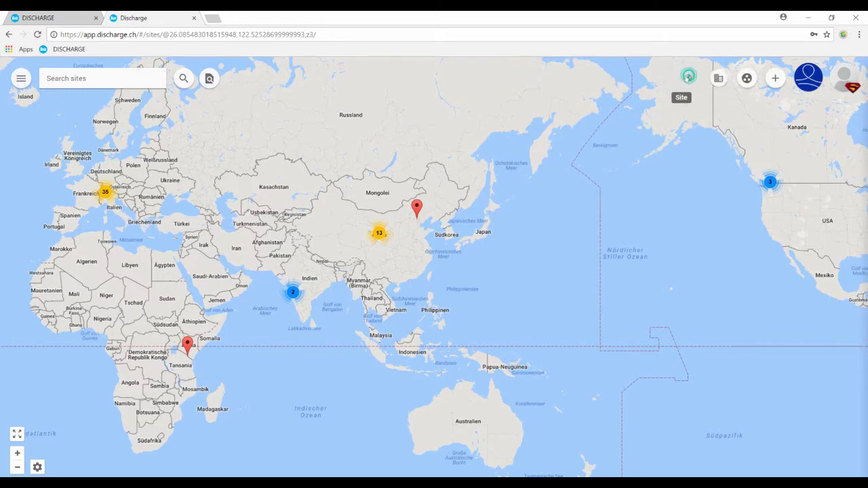
click(688, 78)
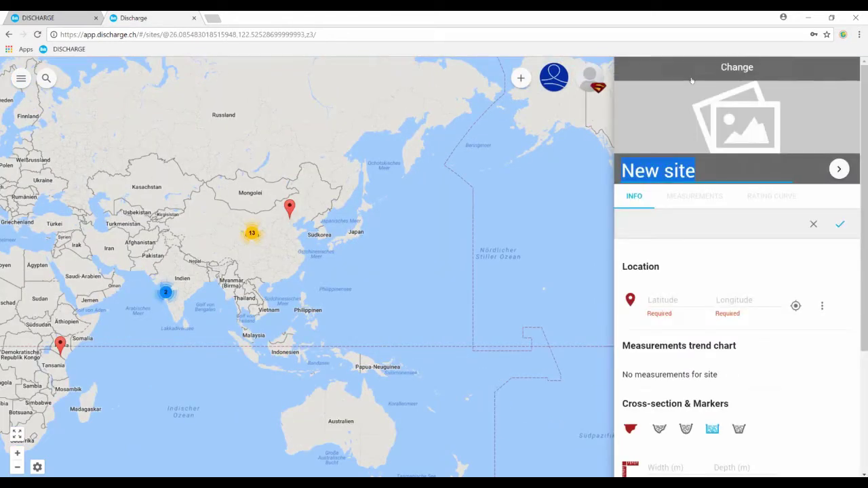
- Name the site Chriesbach and set Chriesbach.jpg as its picture
text(Chriesbach)
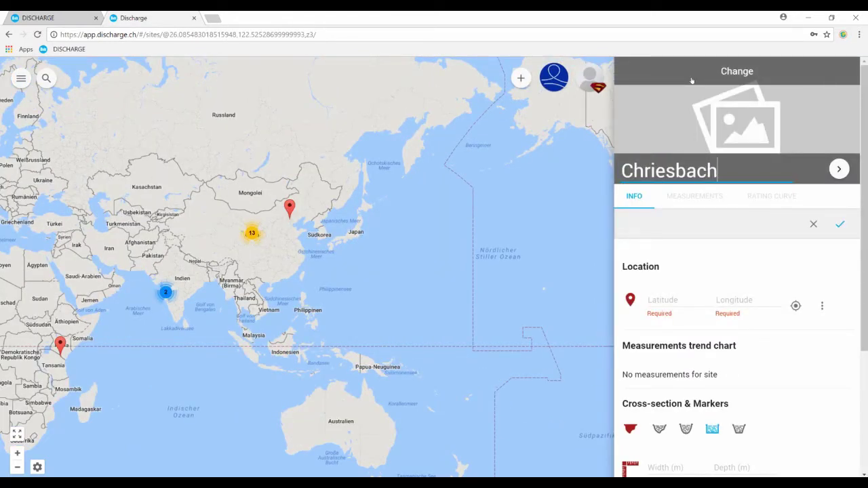
click(679, 105)
click(386, 162)
double_click(351, 93)
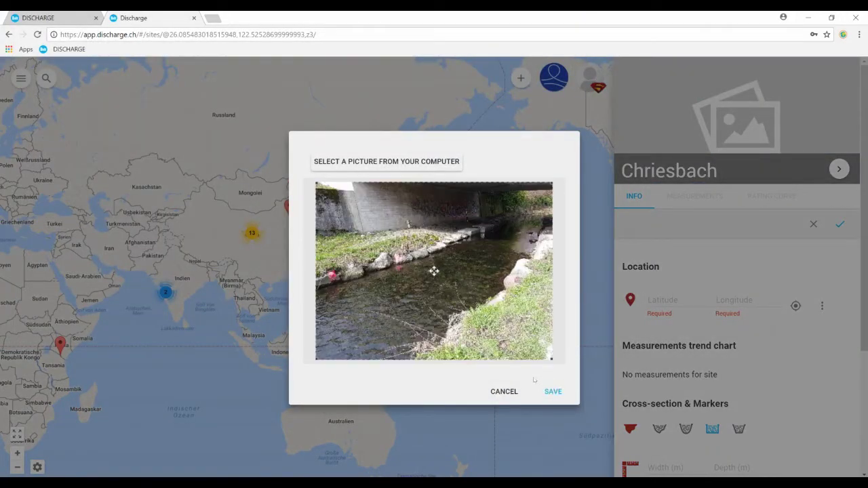
click(552, 392)
- Fill the site location from the current position
scroll(777, 253, down, 3)
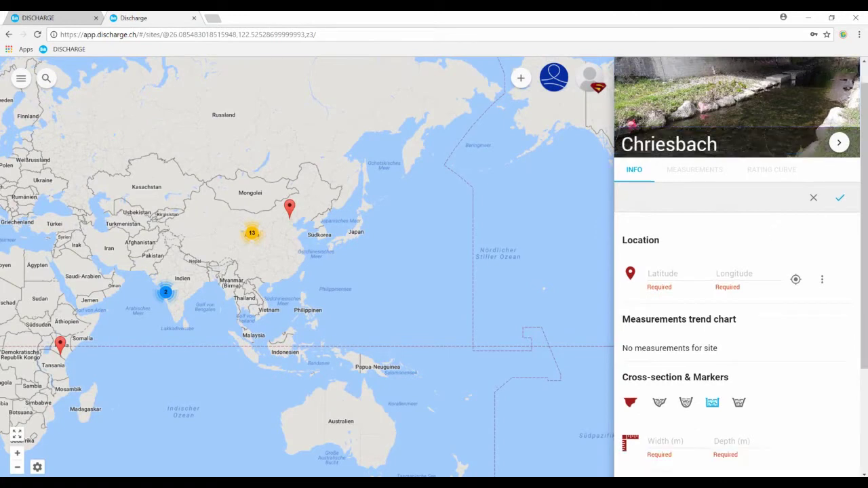
click(820, 129)
click(816, 138)
- Choose the free cross-section type and read through its setup help
click(661, 255)
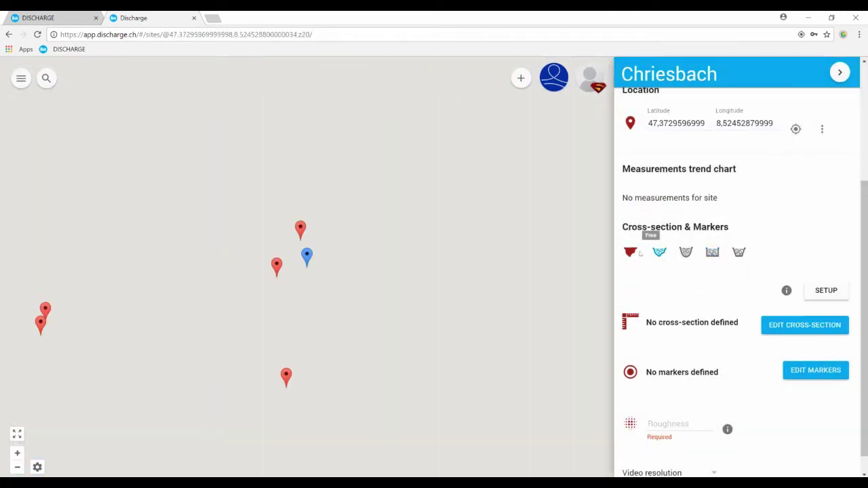
click(786, 290)
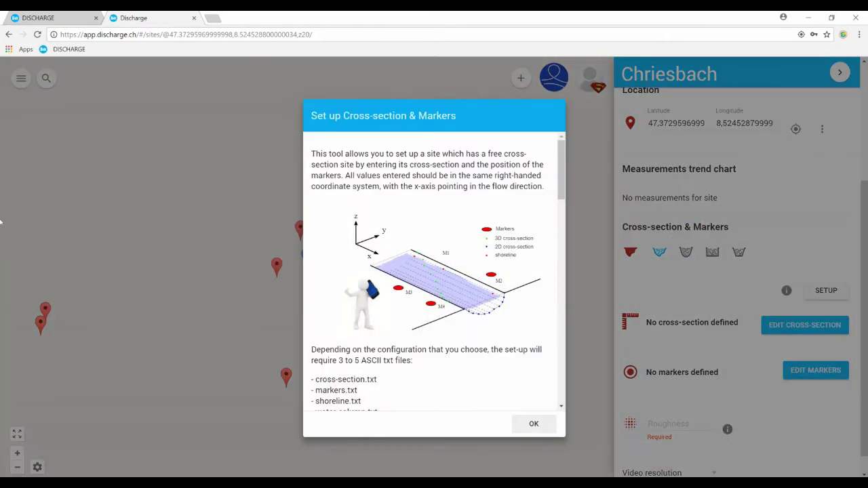
scroll(421, 229, down, 10)
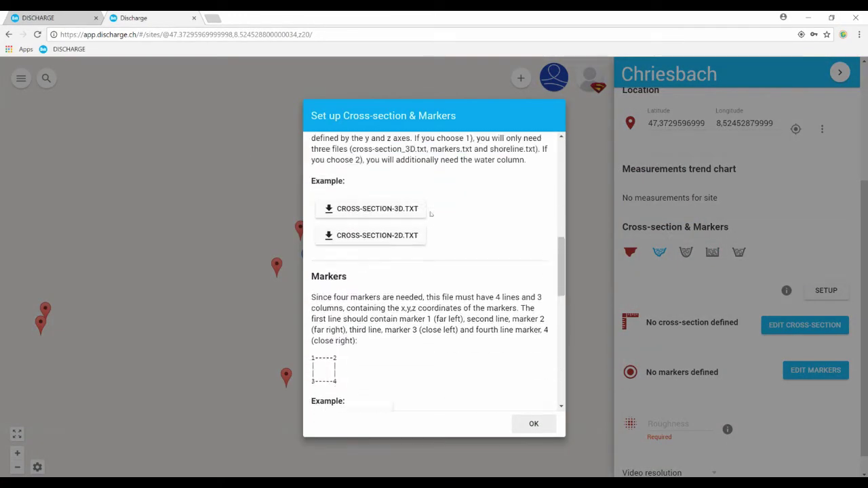
scroll(420, 229, down, 5)
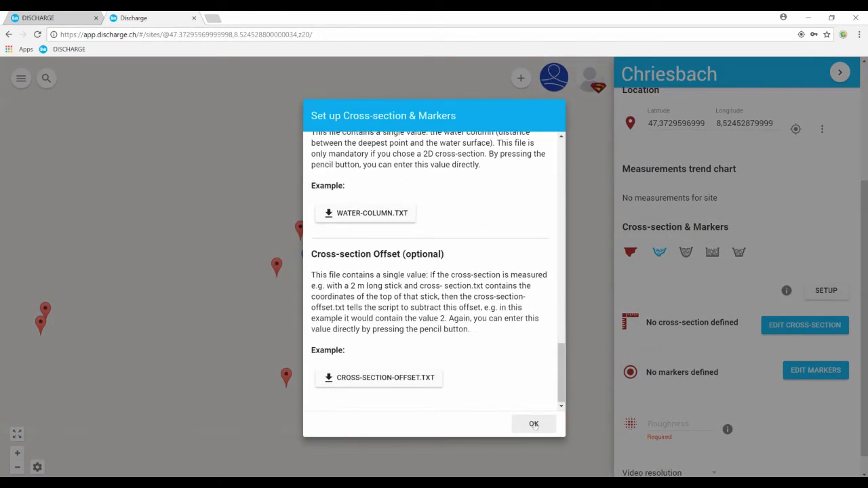
click(533, 423)
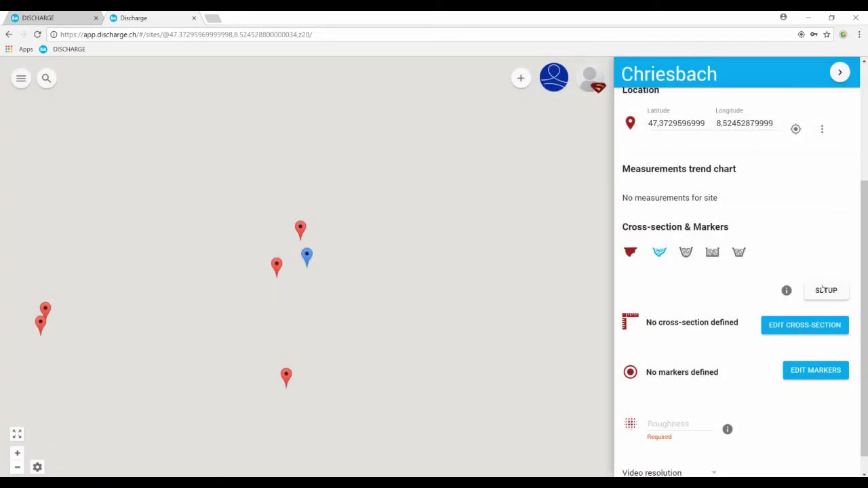
- In 3D setup, upload profile.txt, markers.txt, shoreline.txt and cross-section-offset.txt
click(822, 291)
click(545, 185)
click(454, 186)
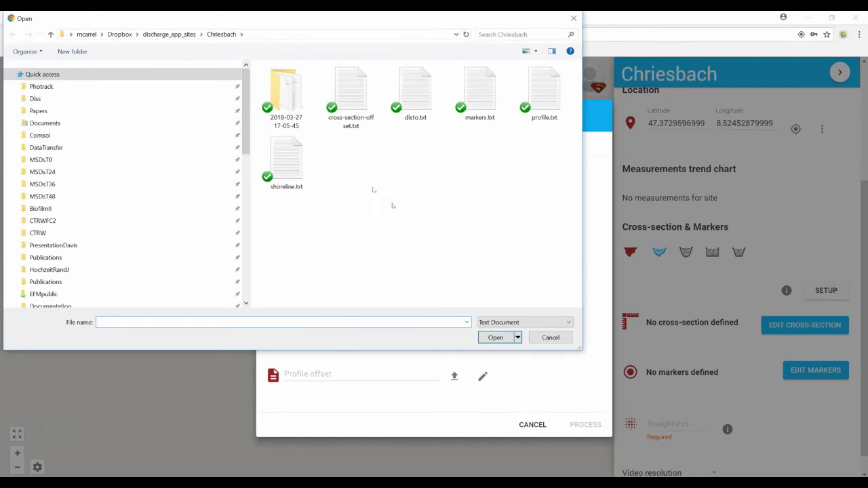
double_click(544, 95)
click(442, 228)
double_click(480, 93)
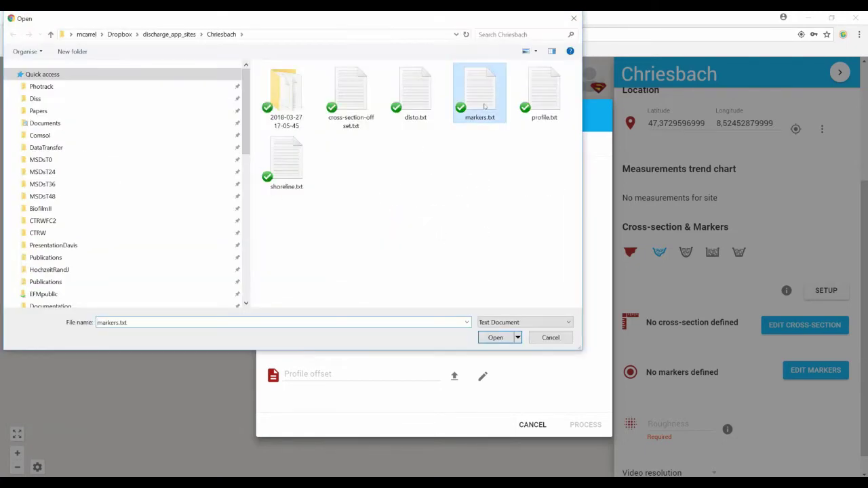
click(455, 281)
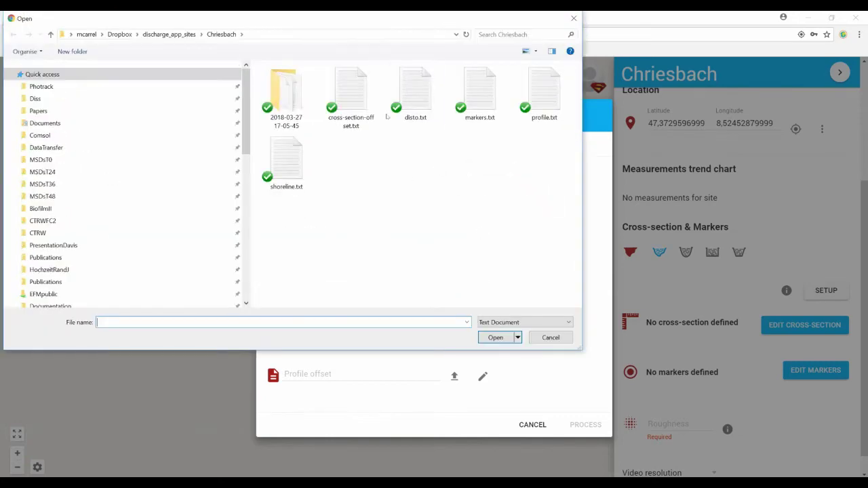
double_click(286, 161)
click(449, 362)
double_click(348, 108)
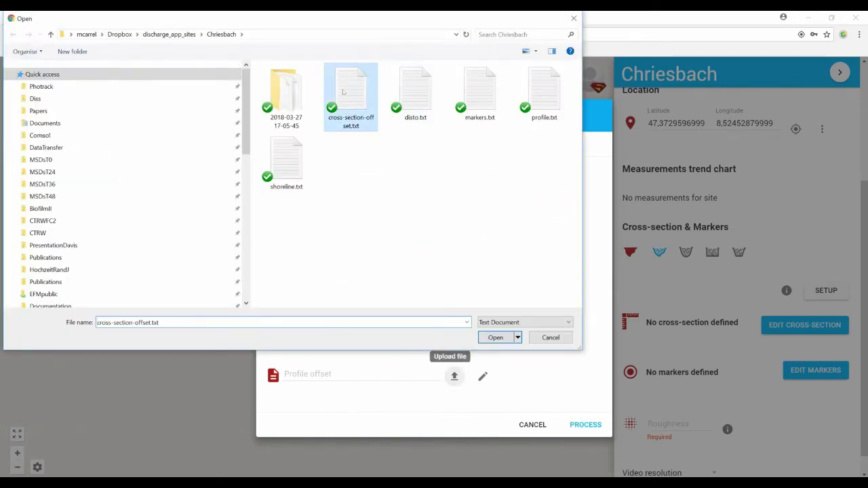
- Process the files and accept the 13-point cross-section with 4 markers
click(582, 425)
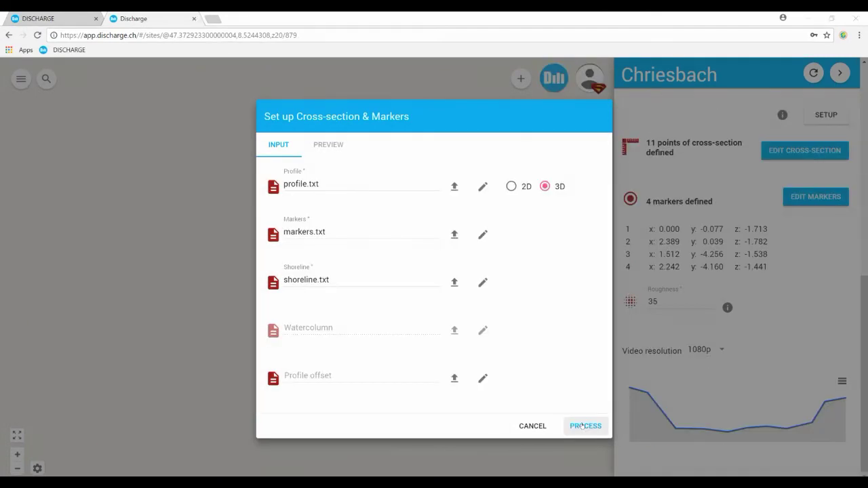
click(581, 426)
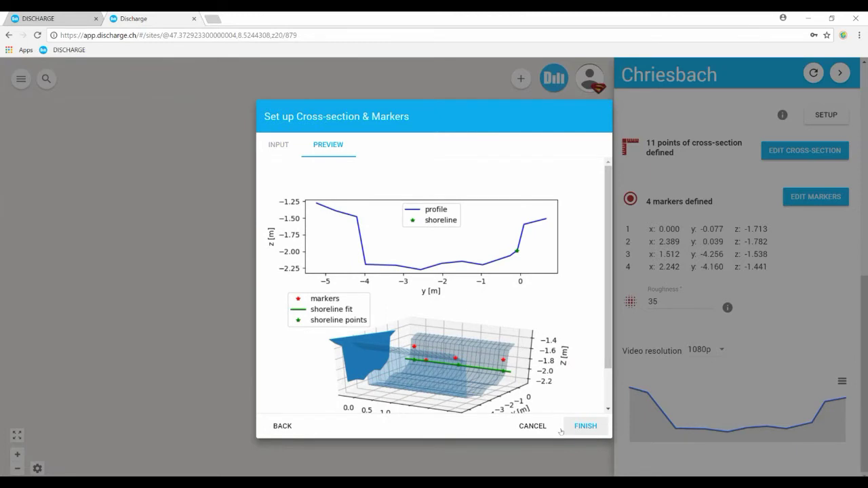
click(587, 425)
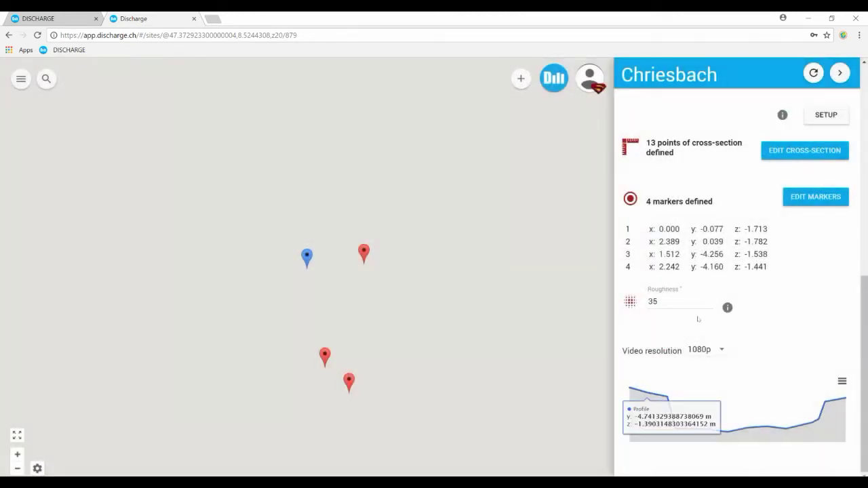
- Set the site roughness to 35 after checking the coefficient table
scroll(677, 353, down, 3)
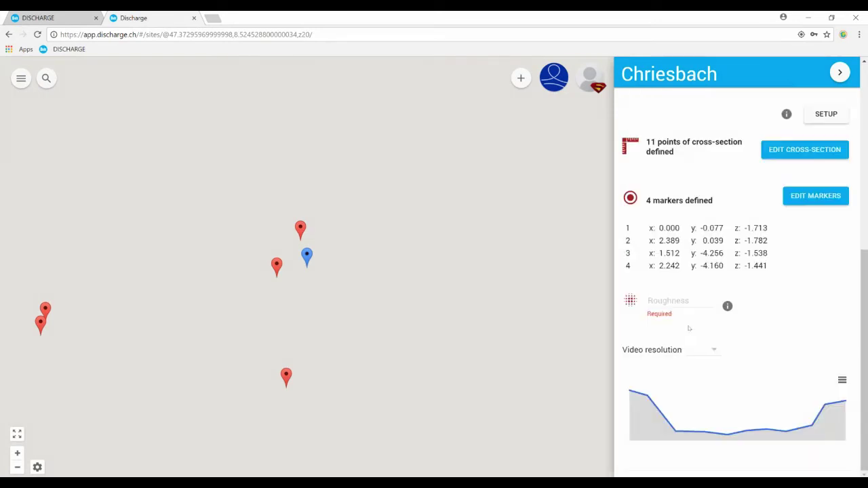
click(727, 306)
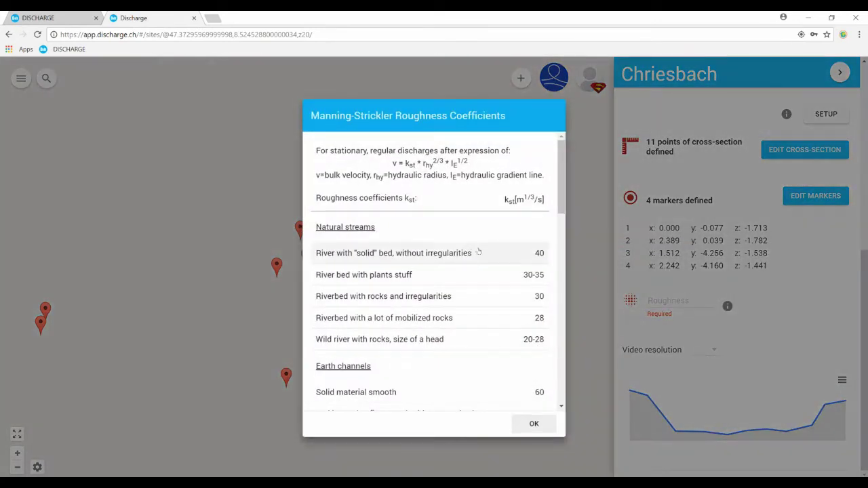
scroll(490, 262, down, 2)
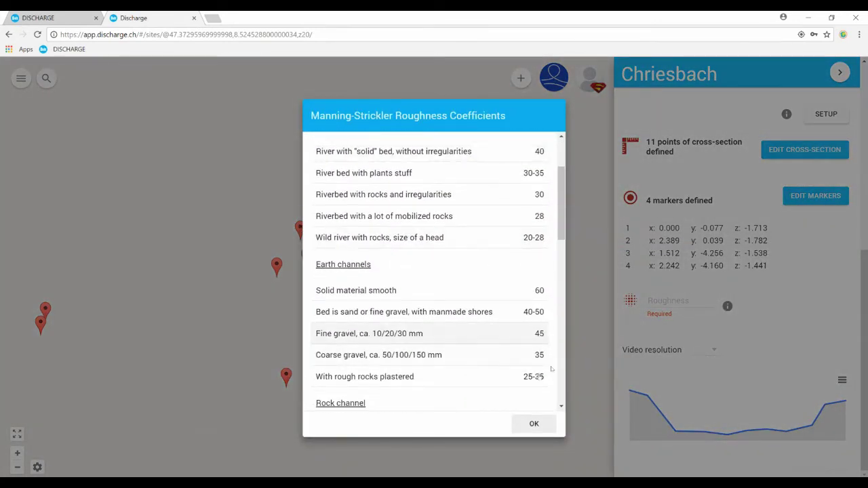
click(532, 423)
click(675, 310)
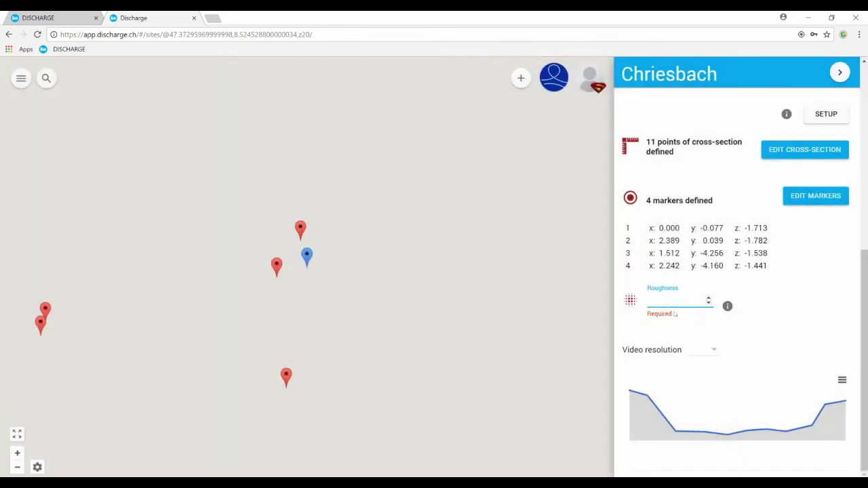
- Choose 1080p video resolution and save the site changes
click(711, 351)
click(709, 409)
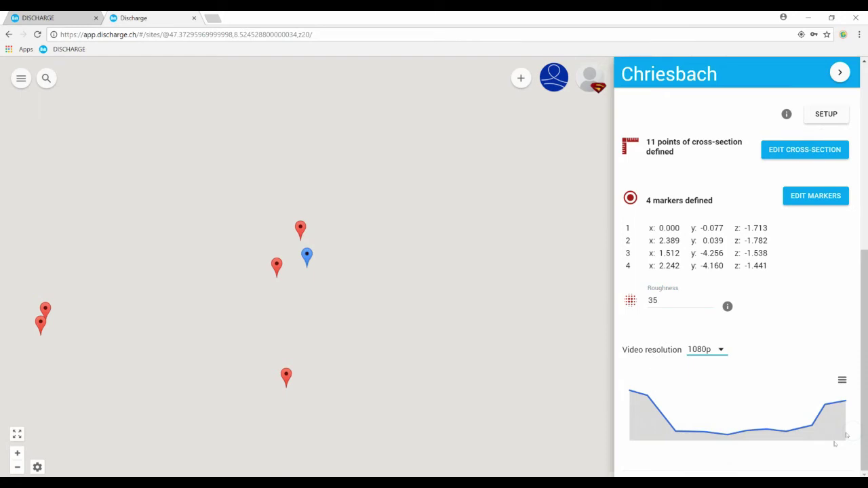
scroll(745, 291, up, 4)
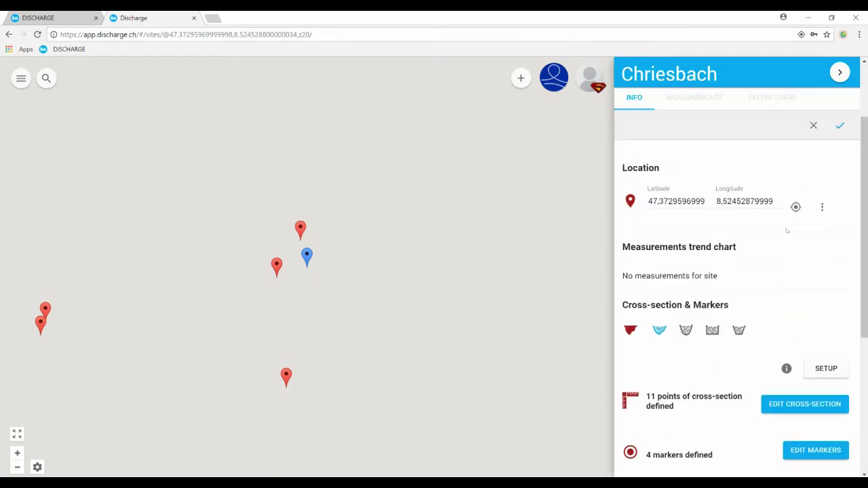
click(834, 127)
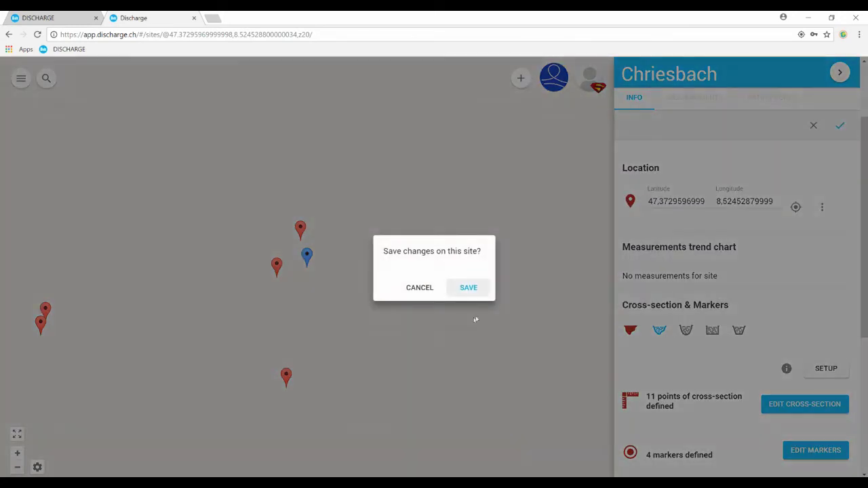
click(468, 288)
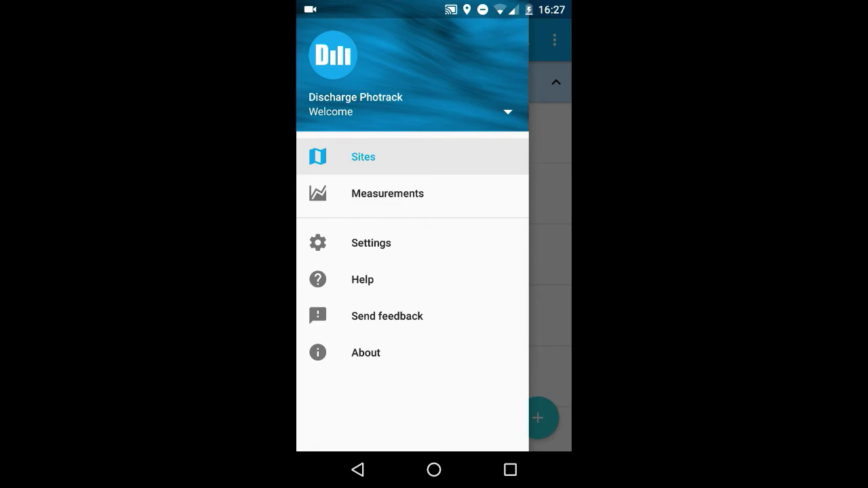
- Record a new video at Chriesbach and position the first two markers
click(507, 86)
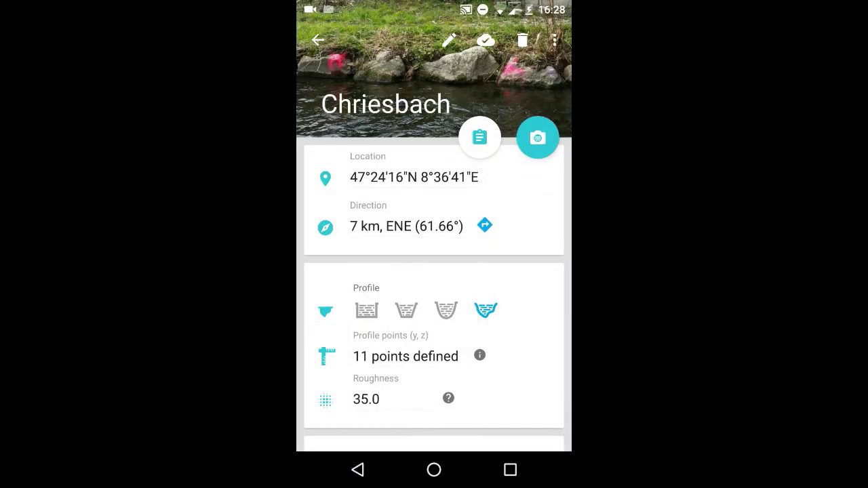
click(537, 138)
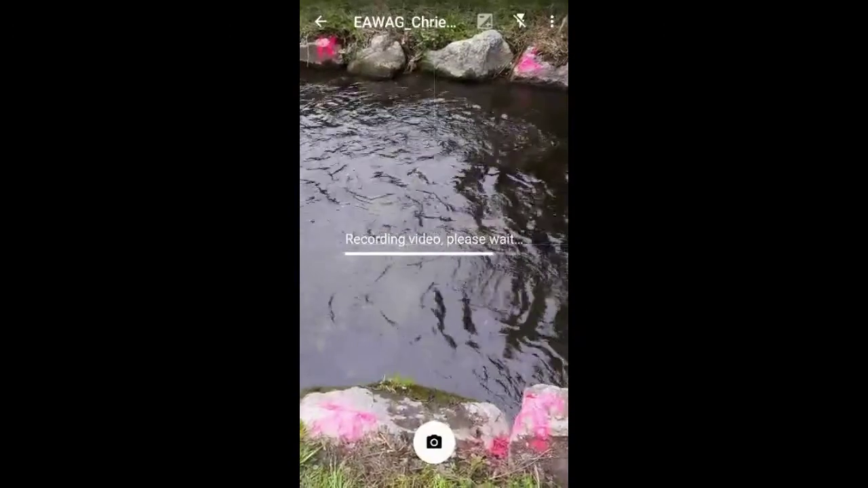
mouse_move(440, 265)
mouse_down()
mouse_move(416, 238)
mouse_move(429, 225)
mouse_up()
click(538, 361)
drag(495, 306, 496, 286)
click(538, 361)
- Position markers 3 and 4, set the water column to 23.00 cm, and start processing
drag(484, 249, 471, 310)
click(538, 361)
mouse_move(407, 319)
mouse_down()
mouse_move(435, 327)
mouse_move(456, 366)
mouse_up()
click(538, 361)
mouse_move(479, 165)
mouse_down()
mouse_move(475, 108)
mouse_move(502, 253)
mouse_move(463, 244)
mouse_move(498, 114)
mouse_move(487, 100)
mouse_up()
click(535, 357)
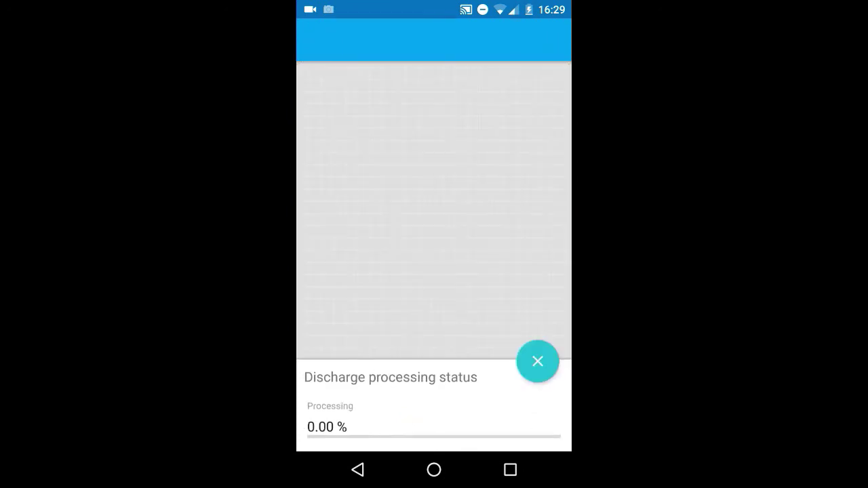